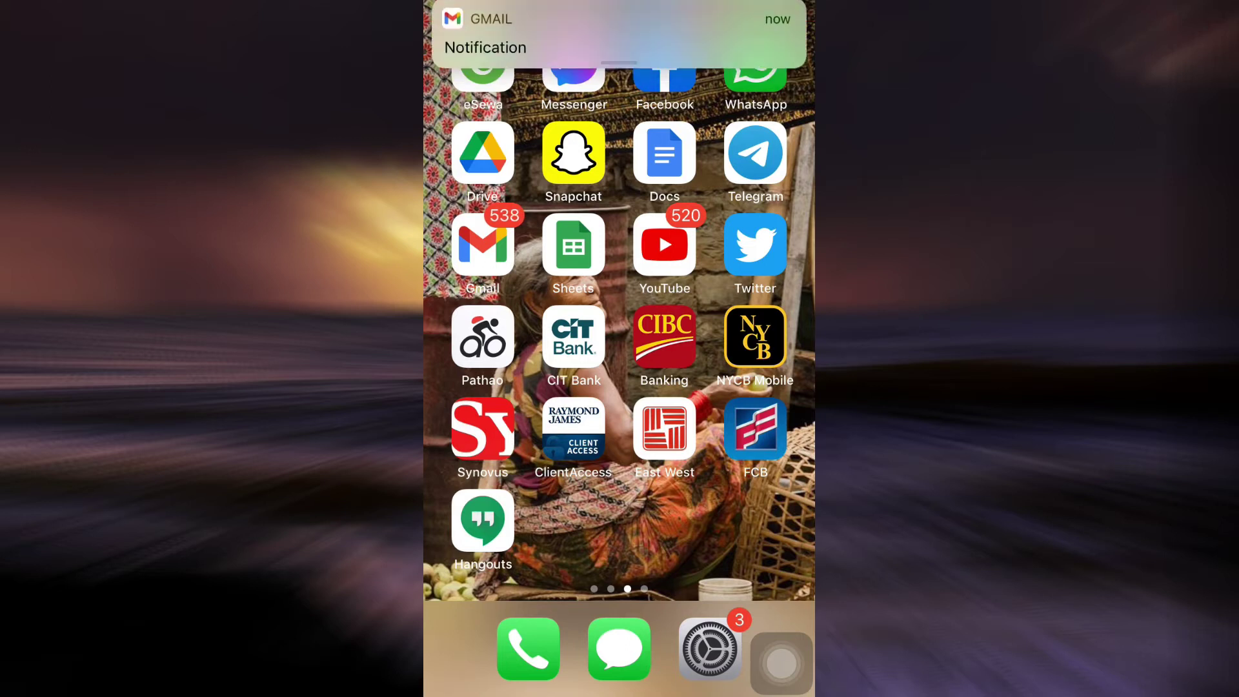
pyautogui.click(482, 520)
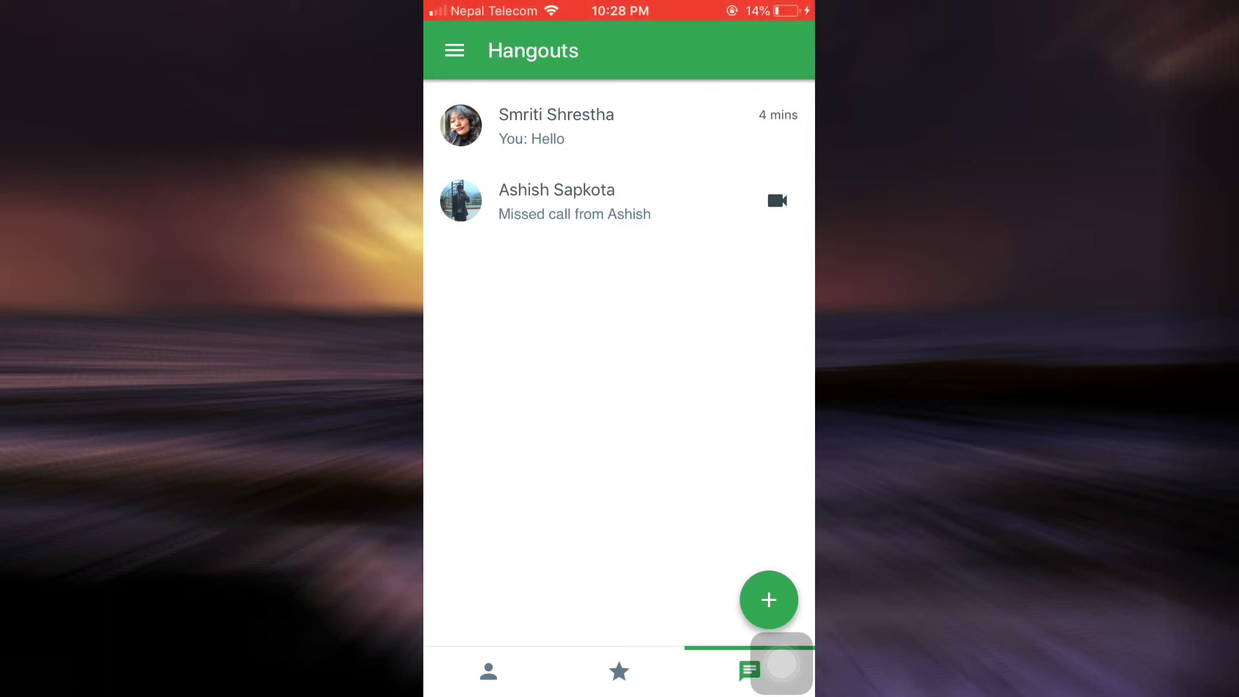
pyautogui.click(581, 200)
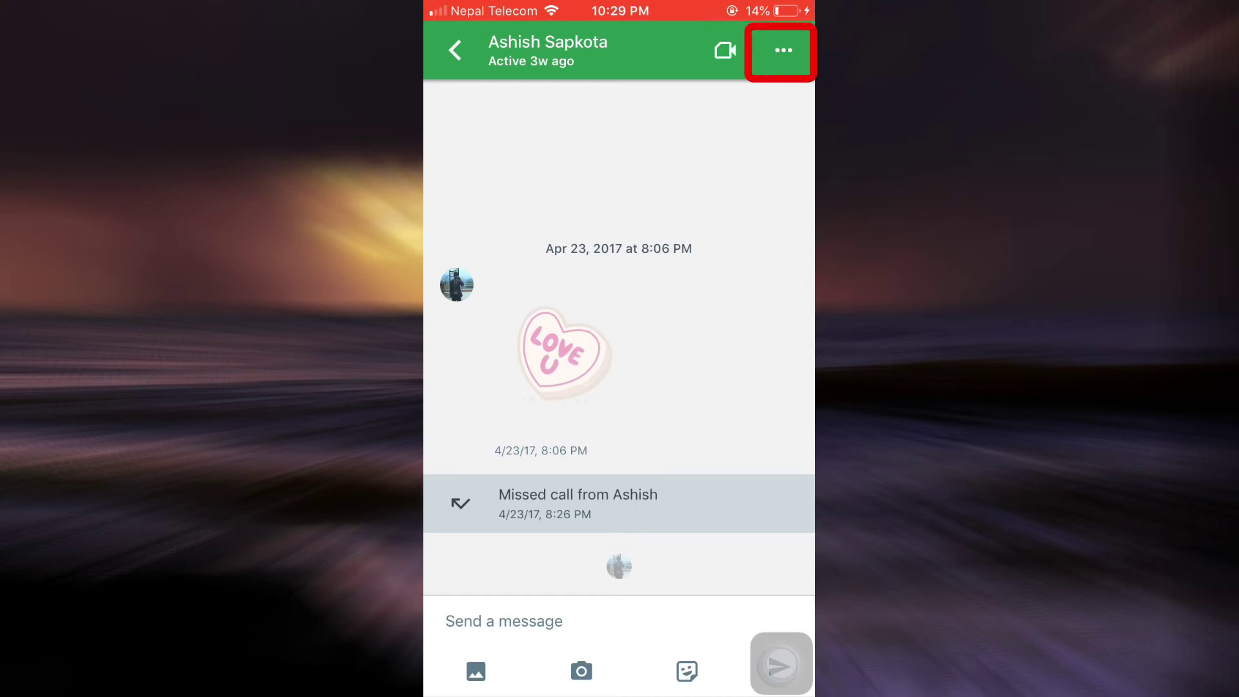
pyautogui.click(783, 51)
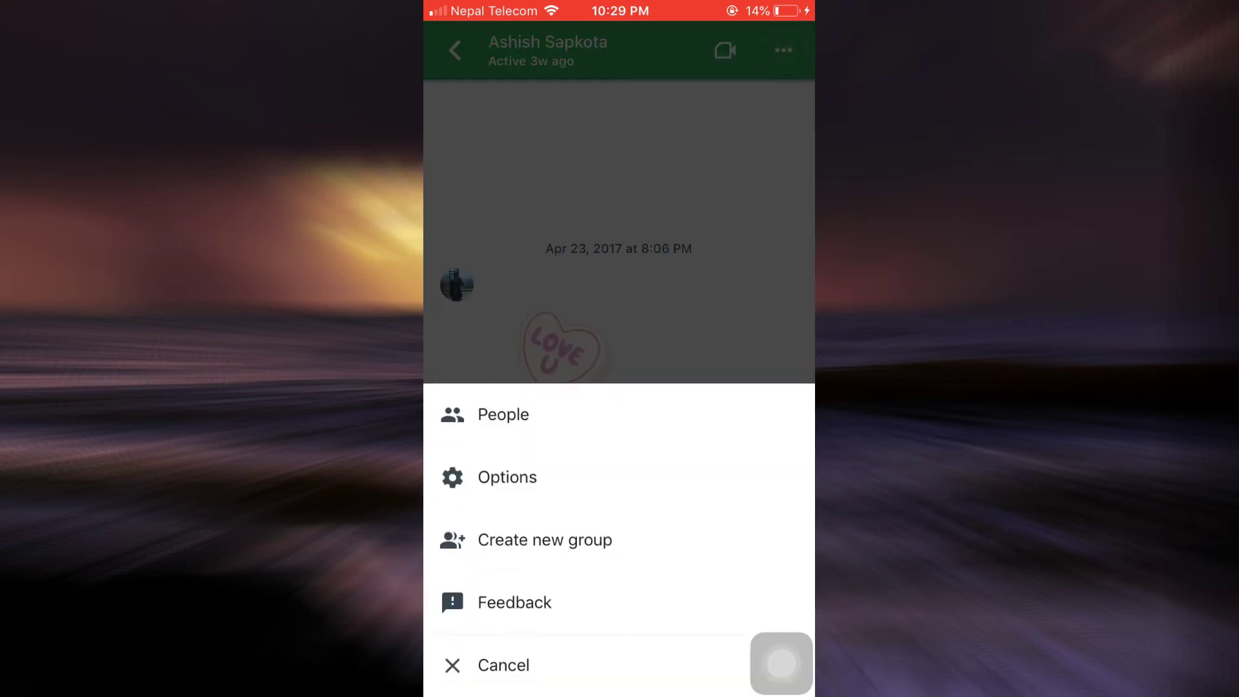
pyautogui.click(509, 475)
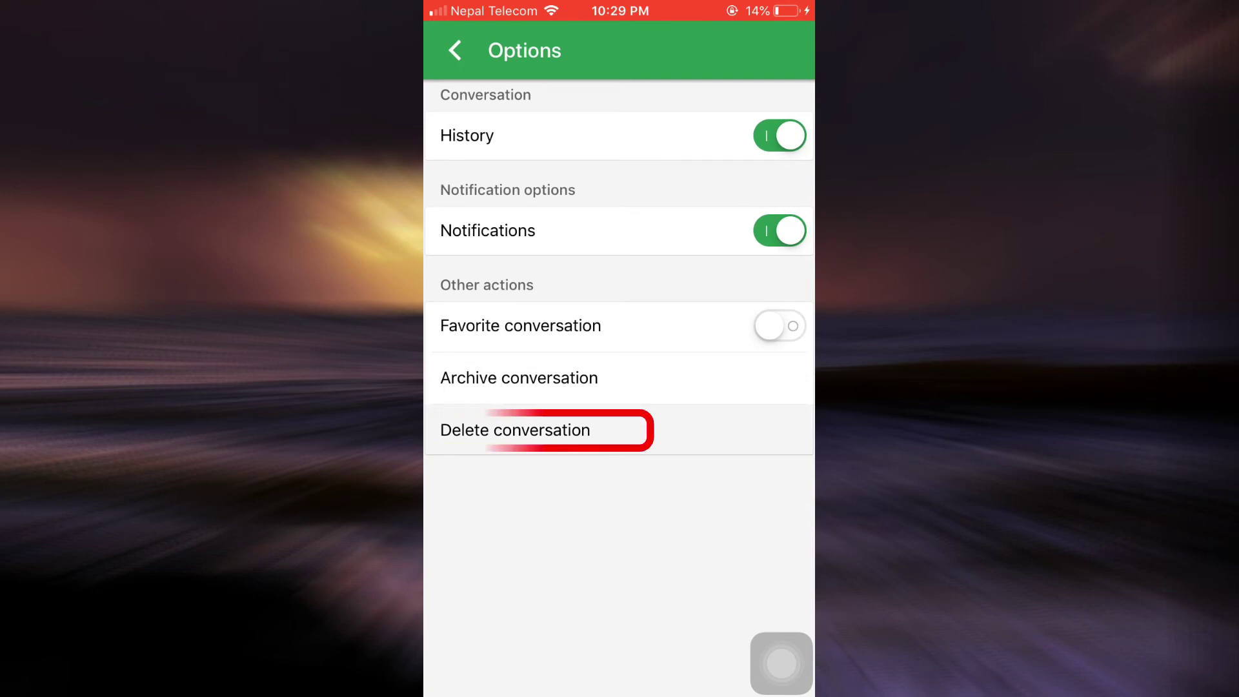
pyautogui.click(515, 430)
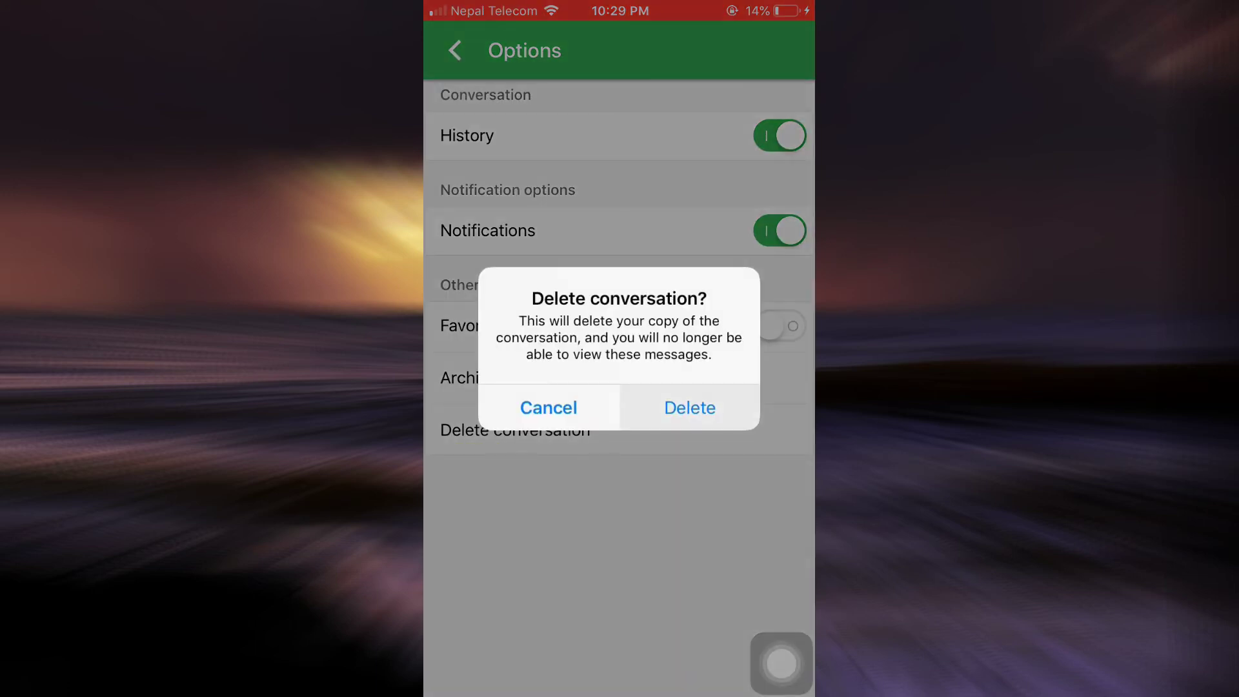
pyautogui.click(689, 408)
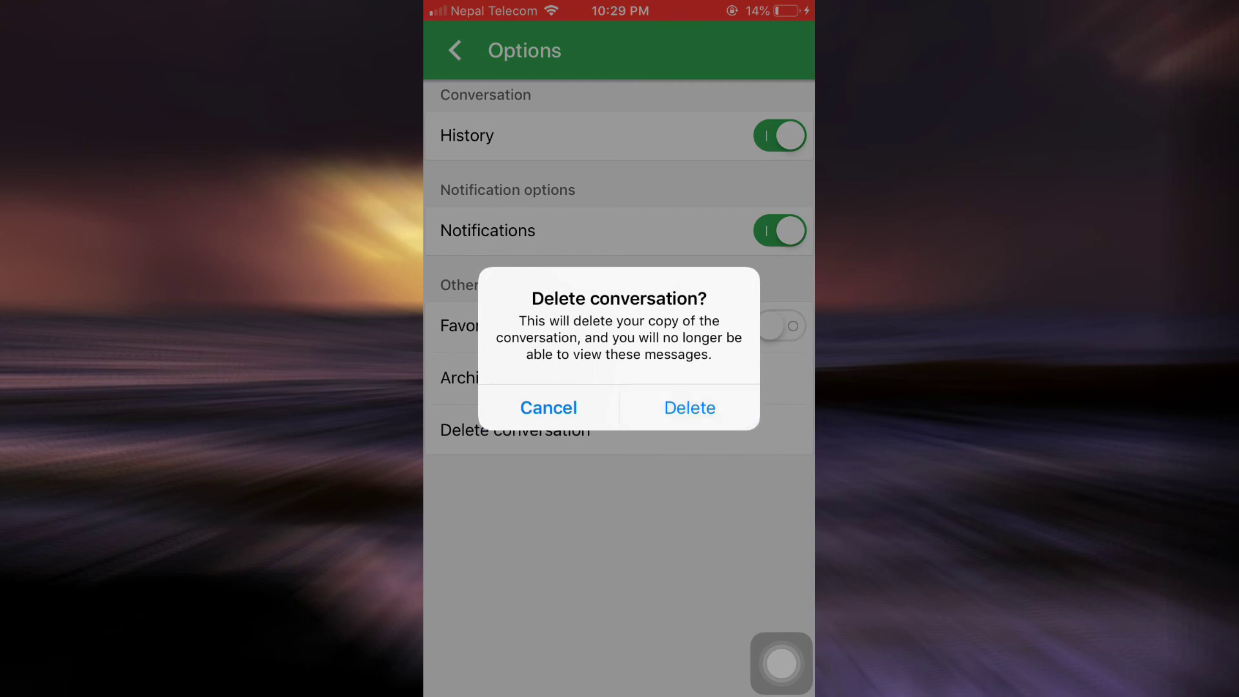
pyautogui.scroll(3, 620, 291)
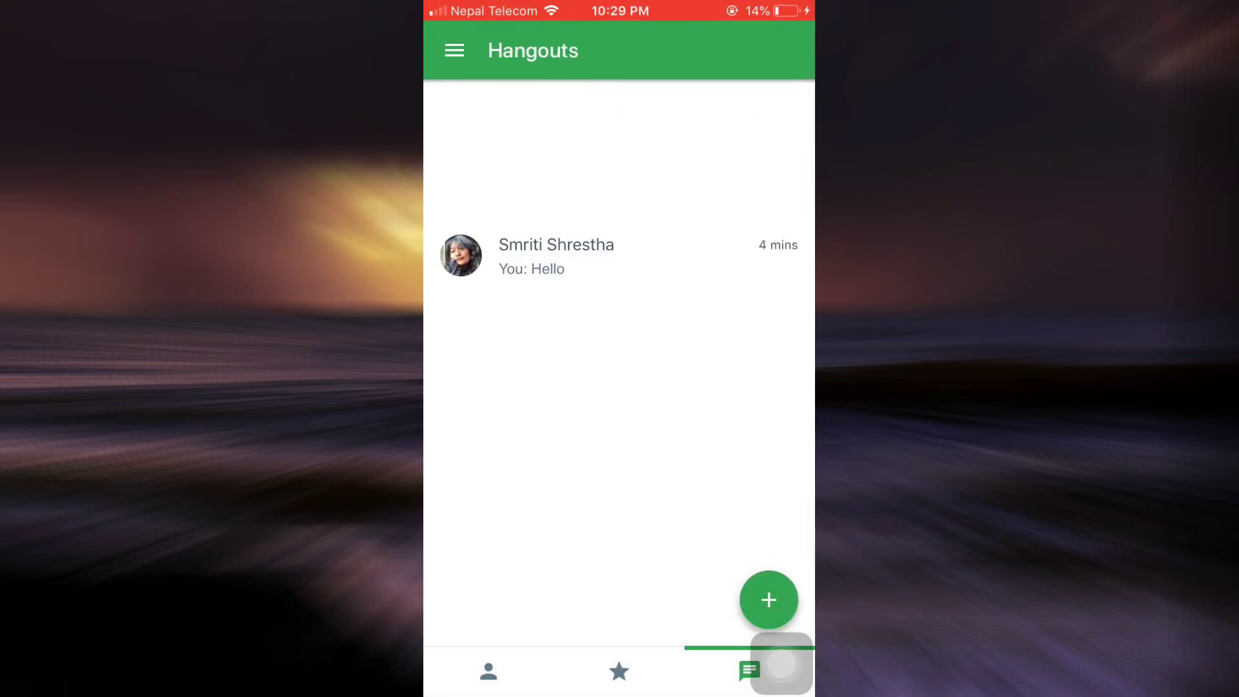
pyautogui.scroll(3, 620, 291)
# Switch to the empty Favorites tab using the star at the bottom.
pyautogui.click(618, 671)
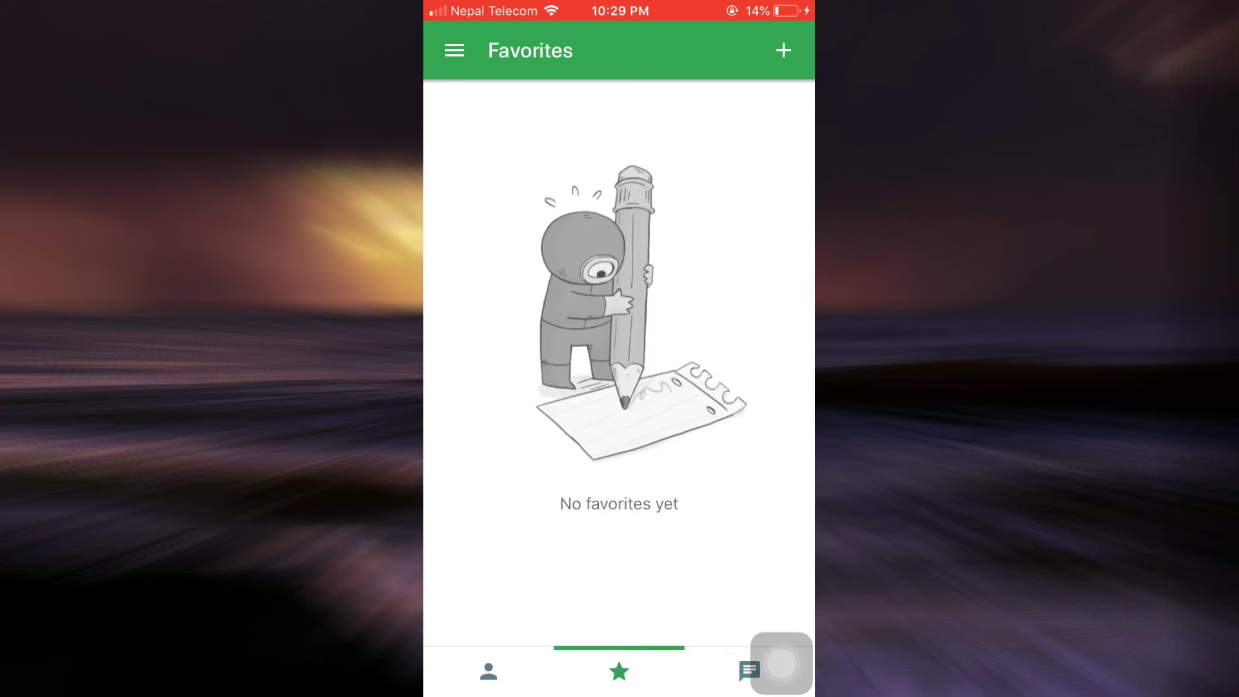